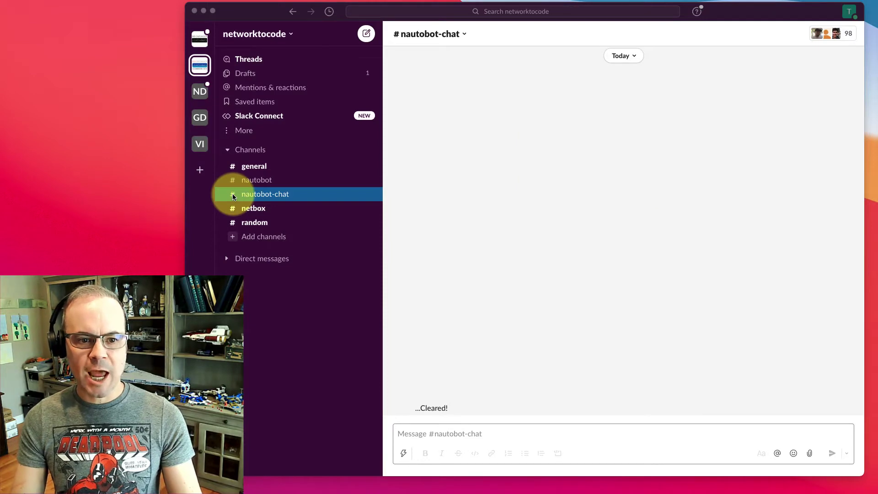
Send the /nautobot command in the nautobot-chat channel to list its subcommands
{"action": "left_click", "coordinate": [465, 430]}
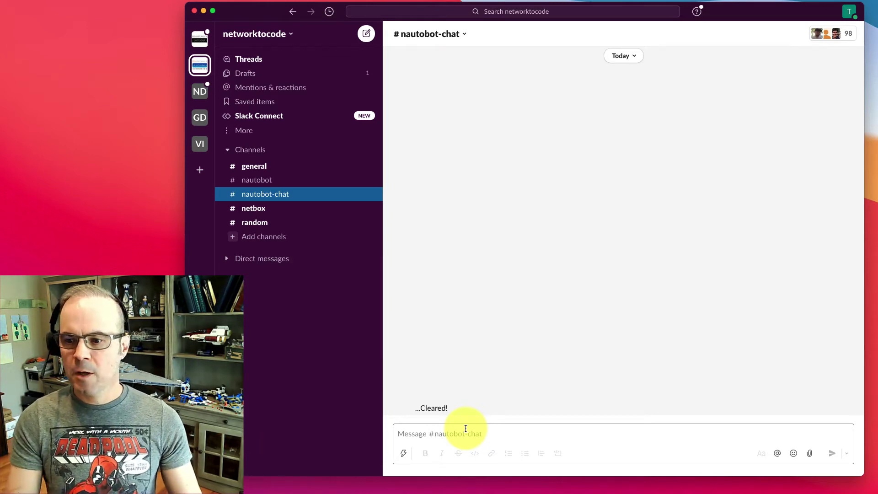
{"action": "type", "text": "/nautobot"}
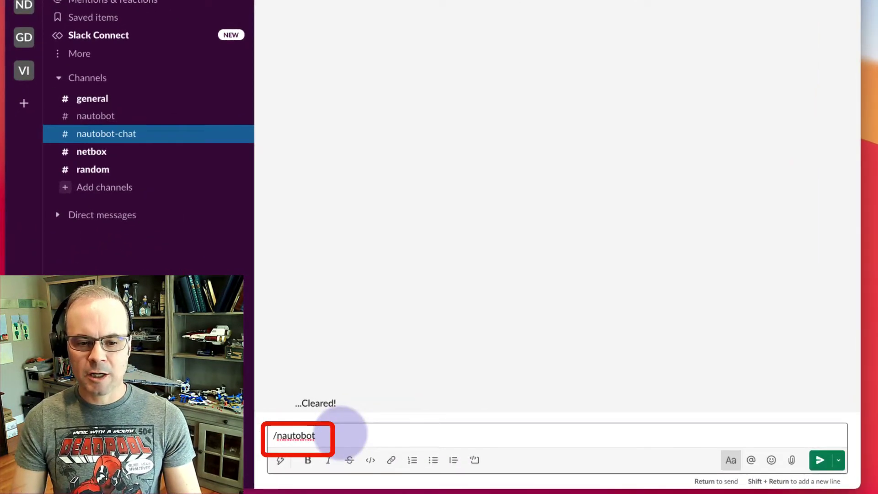
{"action": "key", "text": "Return"}
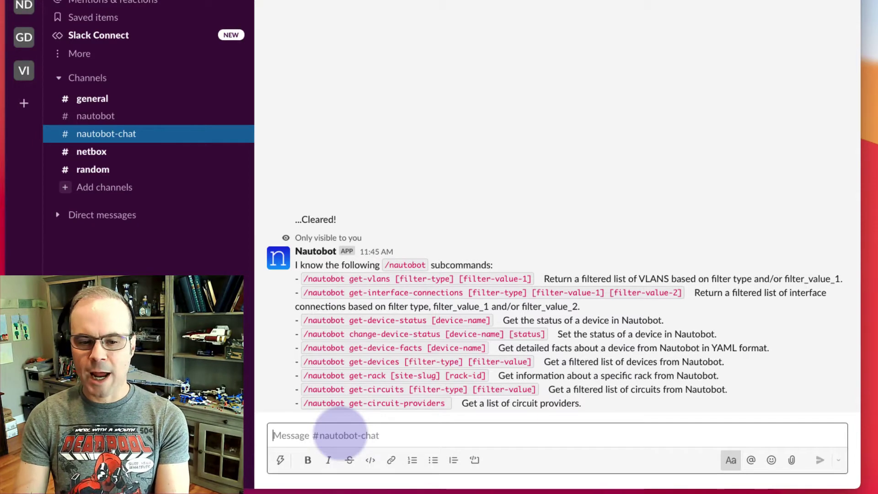
Request a rack overview with /nautobot get-rack for site dfw and rack dfw-108
{"action": "type", "text": "/nautobot "}
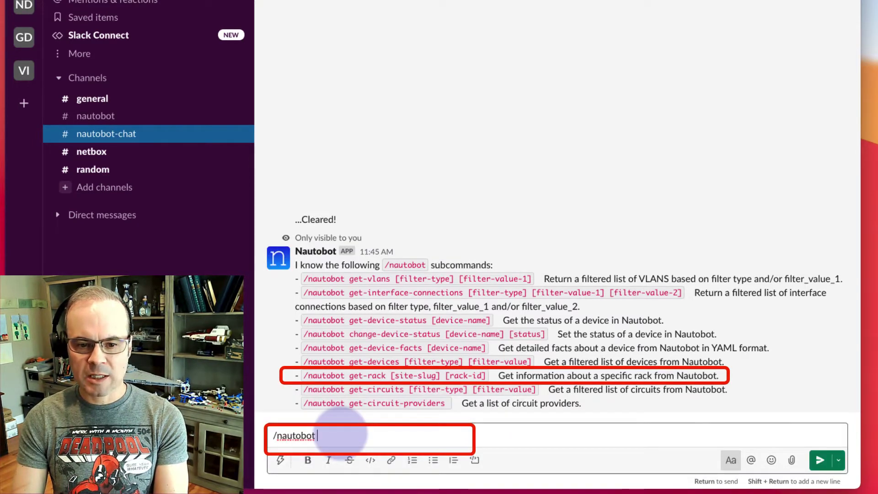
{"action": "type", "text": "get-rack"}
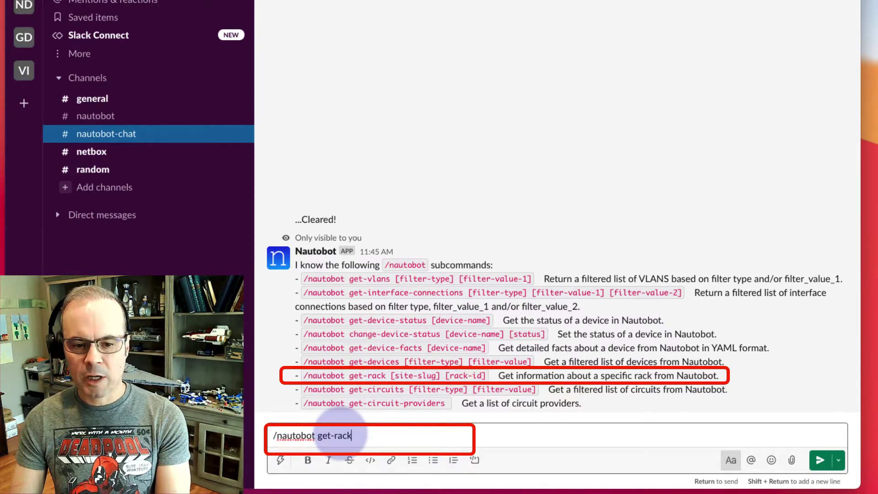
{"action": "key", "text": "Return"}
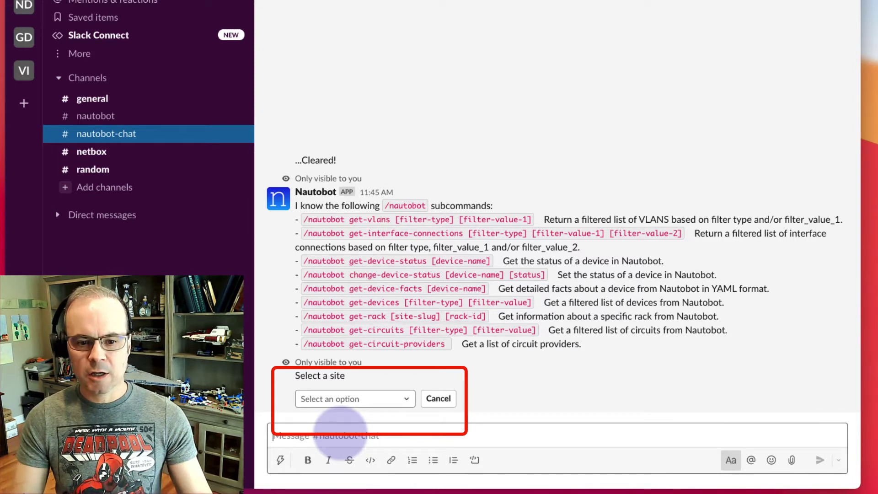
{"action": "left_click", "coordinate": [319, 403]}
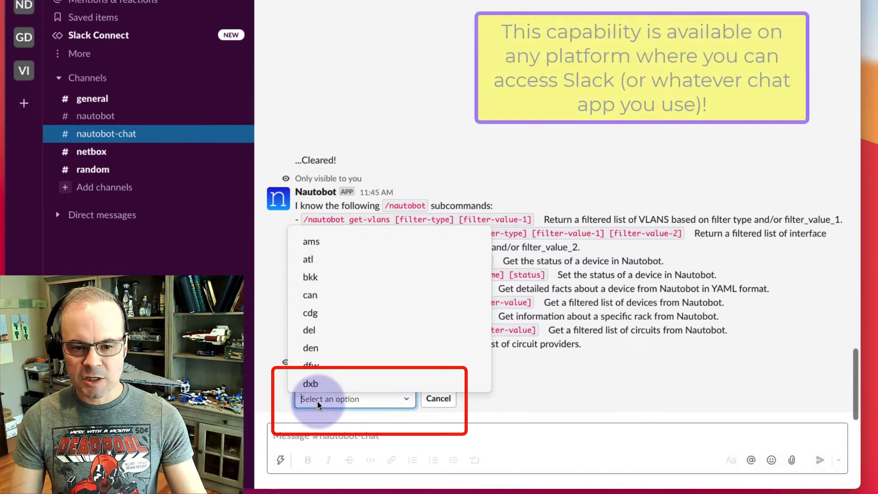
{"action": "left_click", "coordinate": [319, 367]}
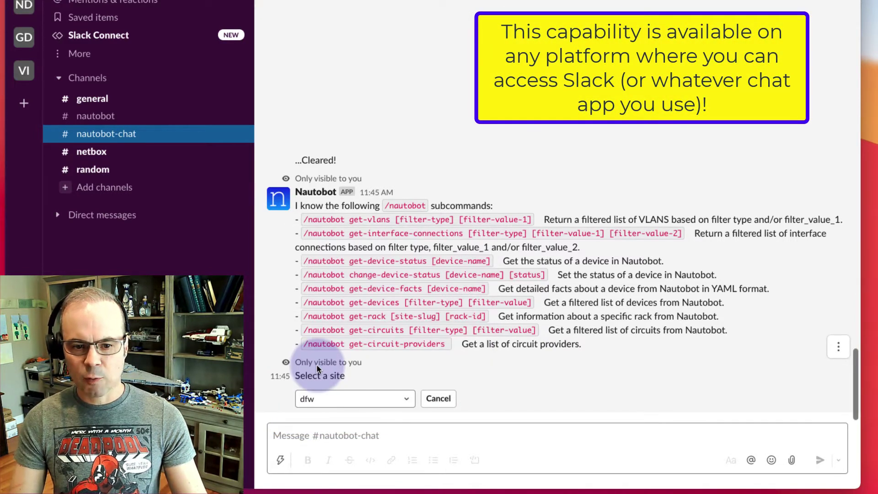
{"action": "left_click", "coordinate": [317, 400]}
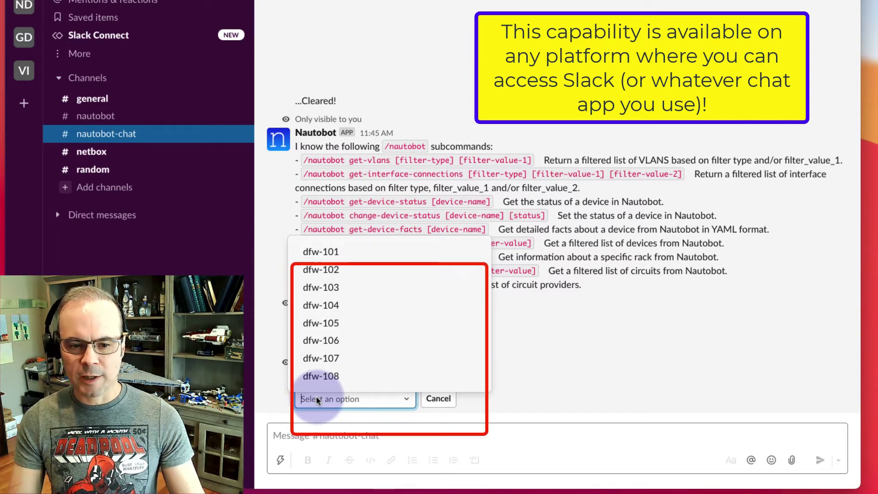
{"action": "left_click", "coordinate": [316, 381]}
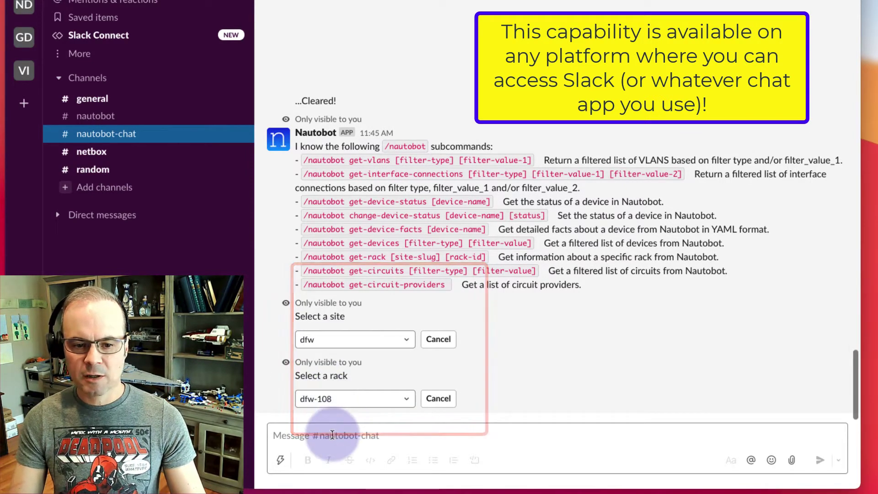
Expand the returned rack overview inline and examine its rack unit listing
{"action": "left_click", "coordinate": [332, 434]}
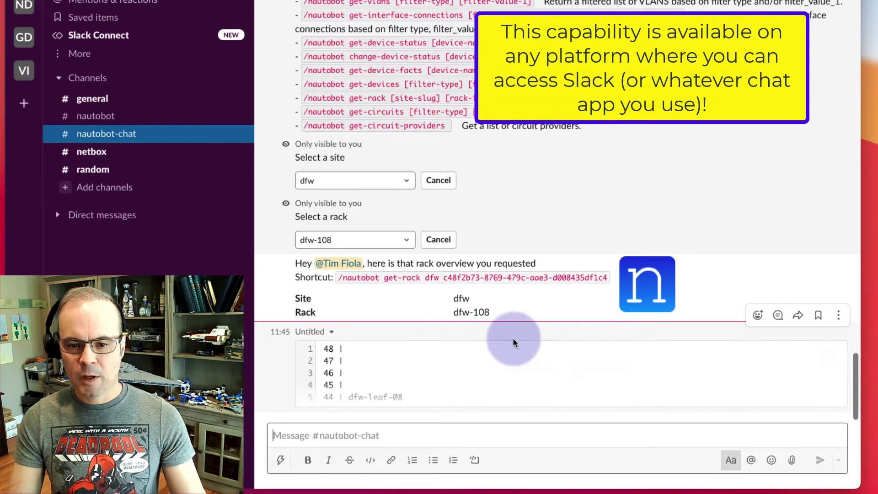
{"action": "left_click", "coordinate": [531, 375]}
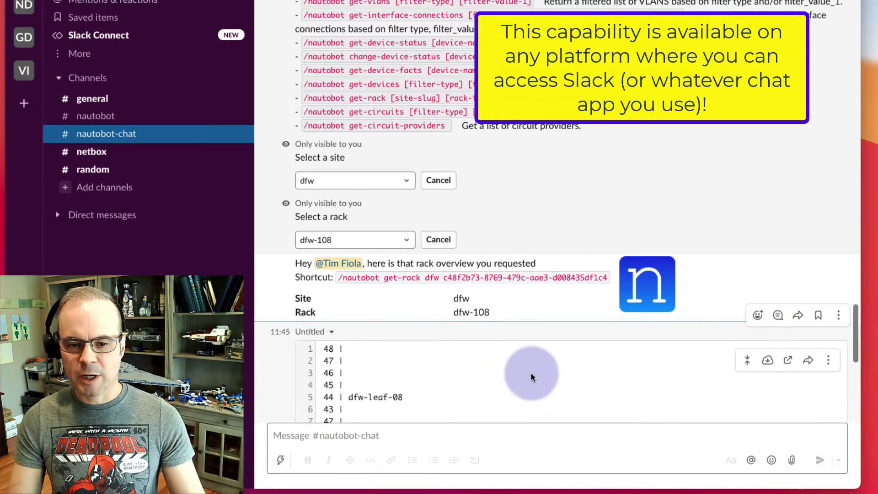
{"action": "scroll", "coordinate": [527, 369], "scroll_direction": "down", "scroll_amount": 5}
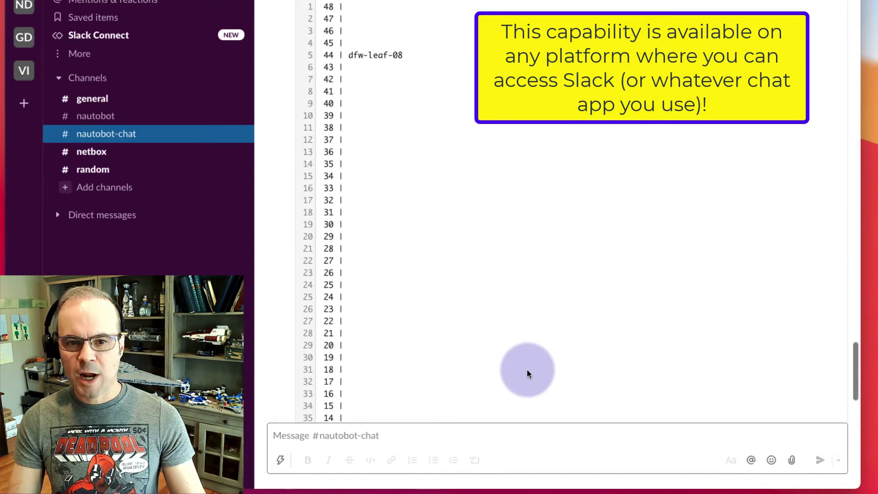
{"action": "scroll", "coordinate": [407, 203], "scroll_direction": "up", "scroll_amount": 2}
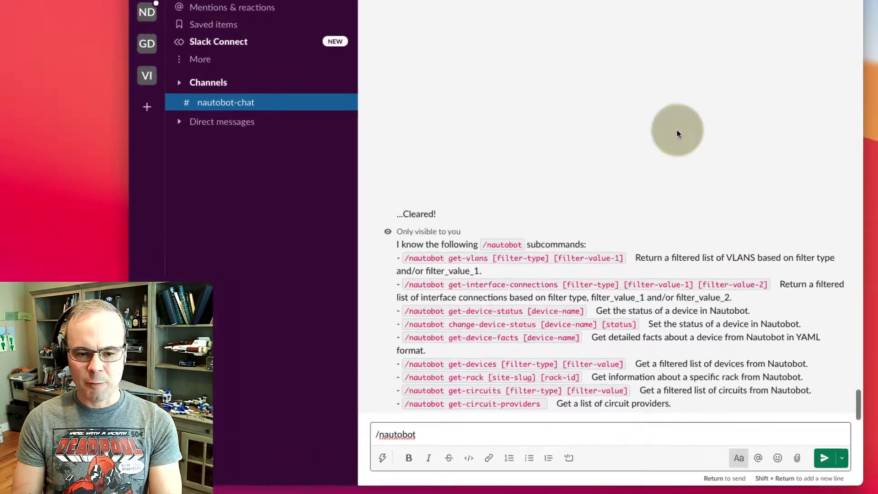
Send the /nautobot get-interface-connections command in the nautobot-chat channel
{"action": "type", "text": "get-"}
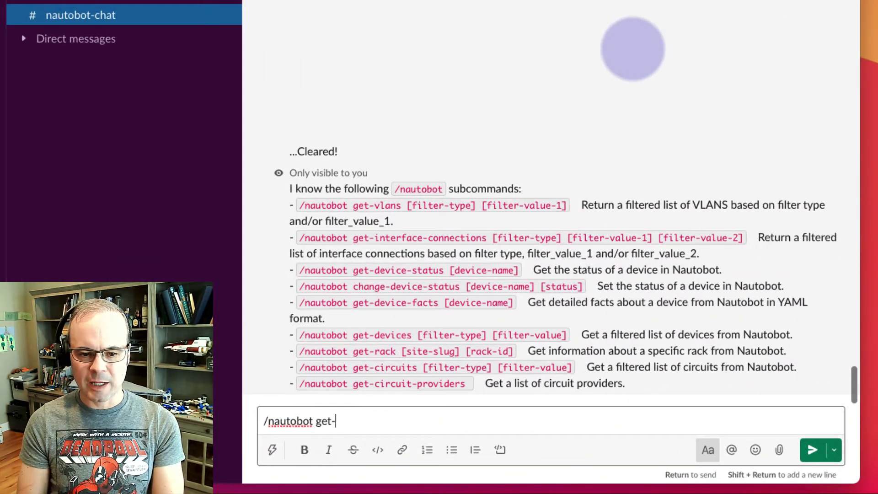
{"action": "type", "text": "interface"}
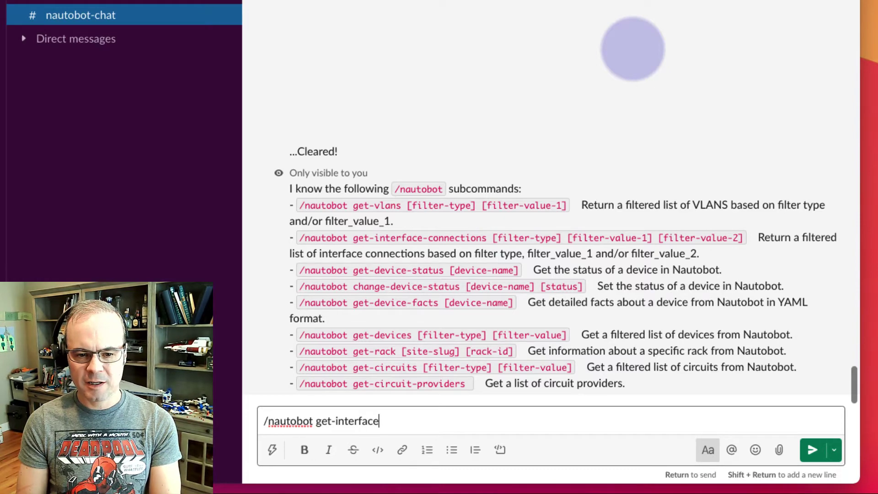
{"action": "type", "text": "-connections"}
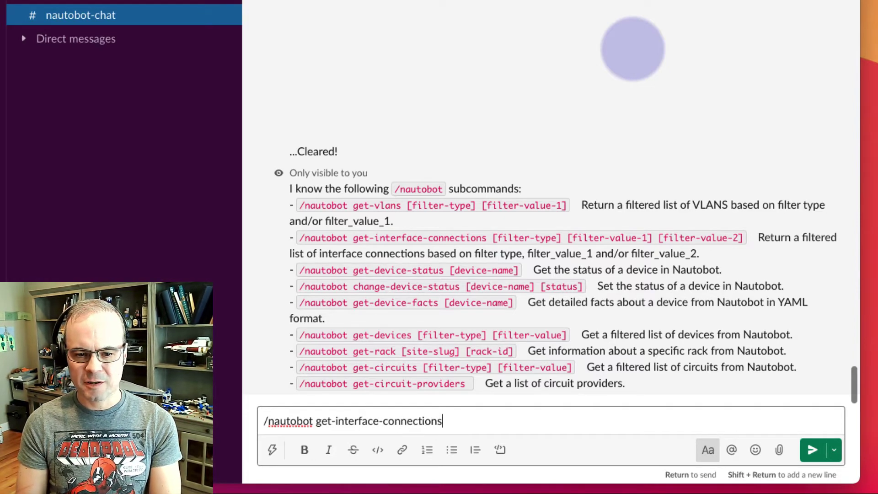
{"action": "key", "text": "Return"}
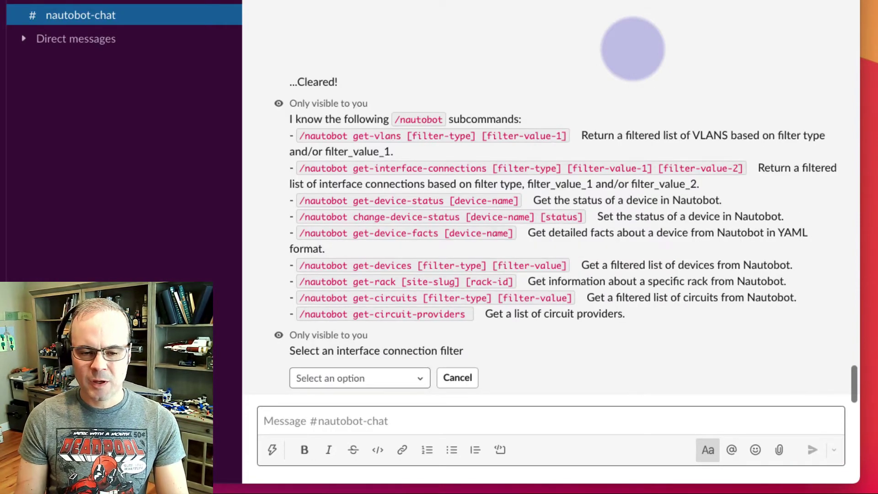
Filter the interface connections by Device, site bkk and device bkk-edge-01, and expand the returned connection list inline
{"action": "left_click", "coordinate": [341, 378]}
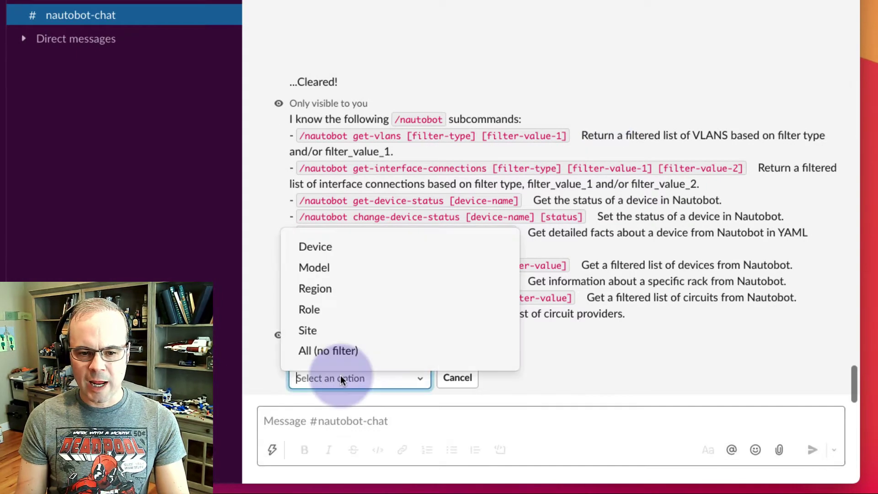
{"action": "left_click", "coordinate": [320, 247]}
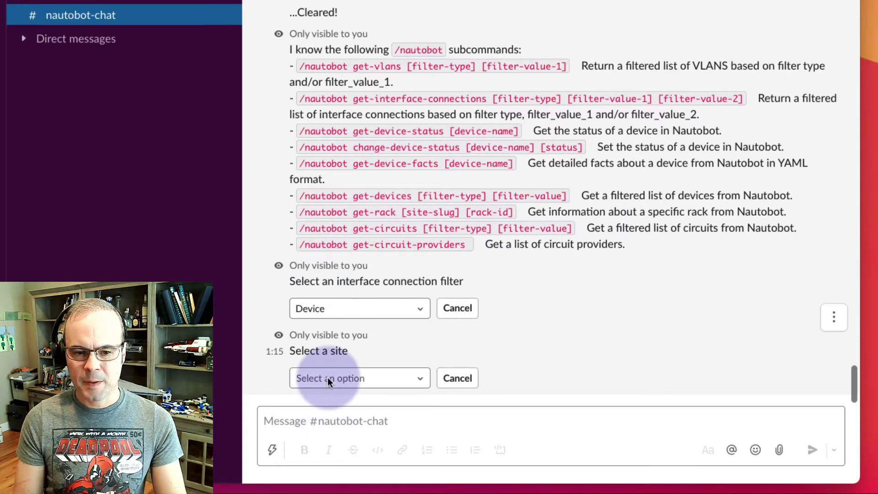
{"action": "left_click", "coordinate": [327, 379]}
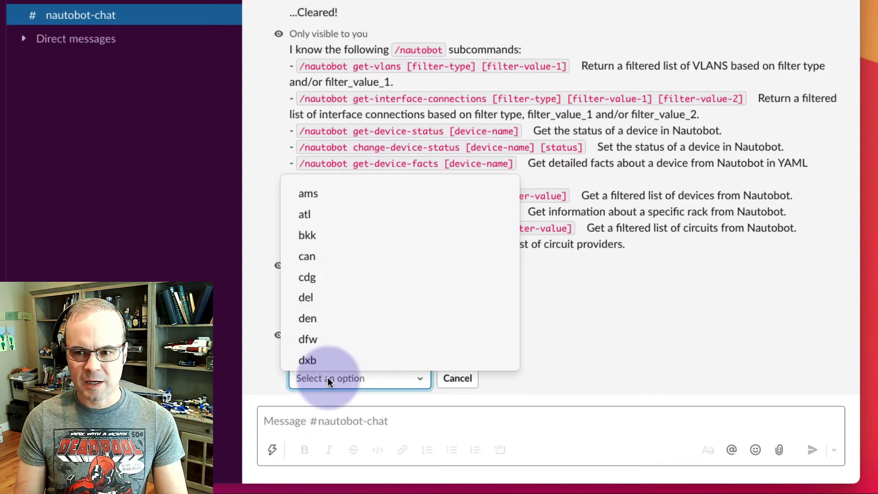
{"action": "left_click", "coordinate": [306, 230]}
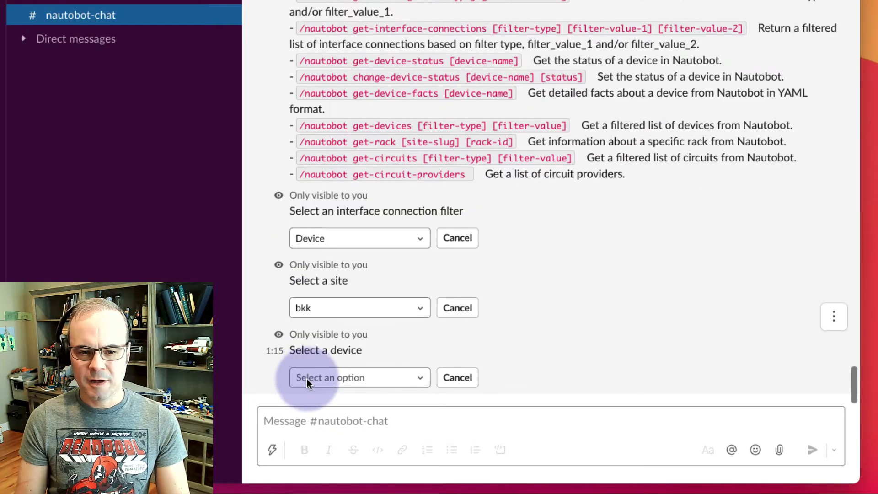
{"action": "left_click", "coordinate": [306, 378]}
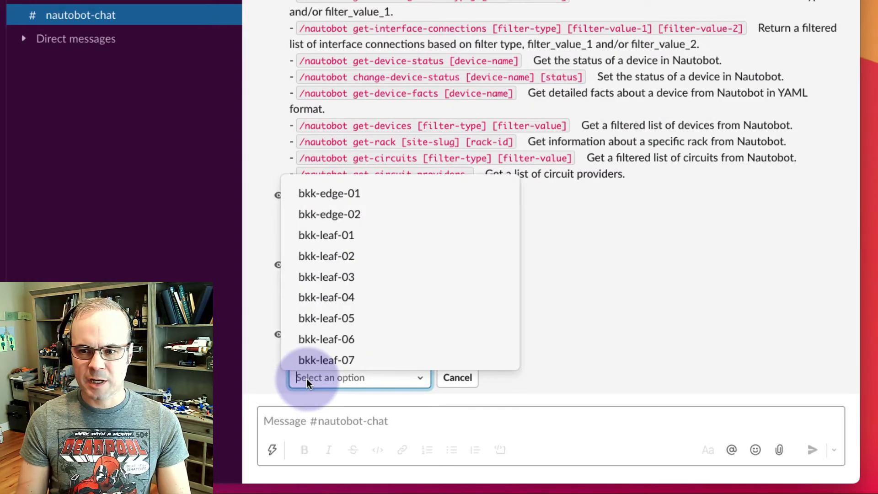
{"action": "left_click", "coordinate": [327, 193]}
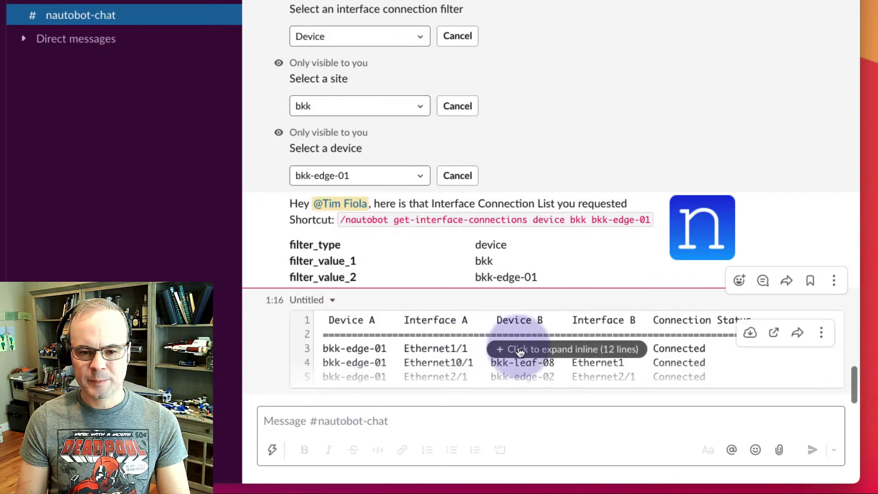
{"action": "left_click", "coordinate": [520, 350]}
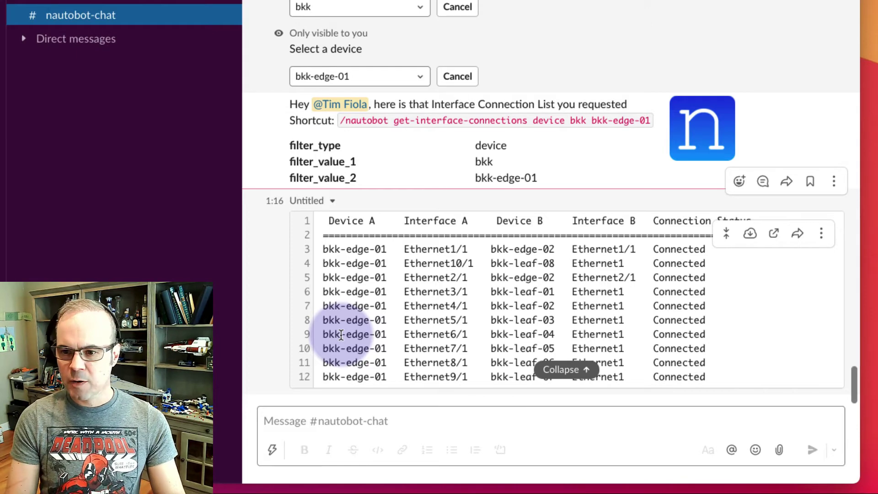
Send the /nautobot get-device-facts command in the nautobot-chat channel
{"action": "left_click", "coordinate": [307, 418]}
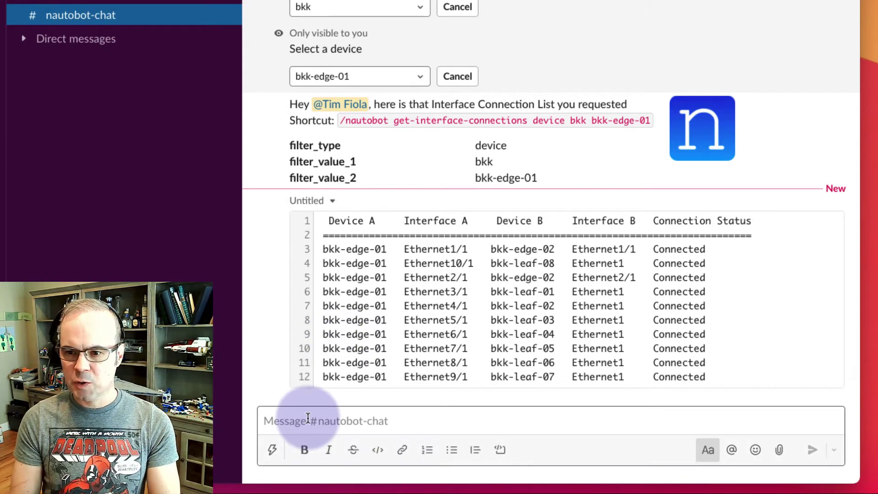
{"action": "type", "text": "a"}
{"action": "key", "text": "BackSpace"}
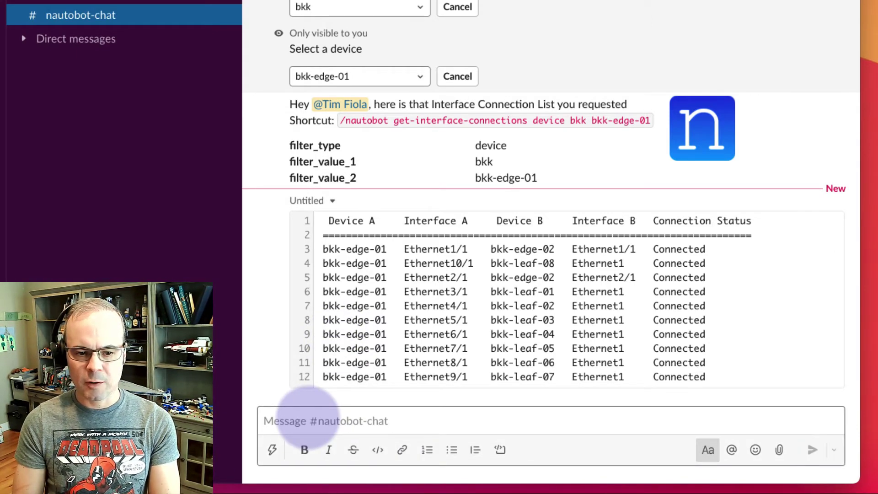
{"action": "type", "text": "/nau"}
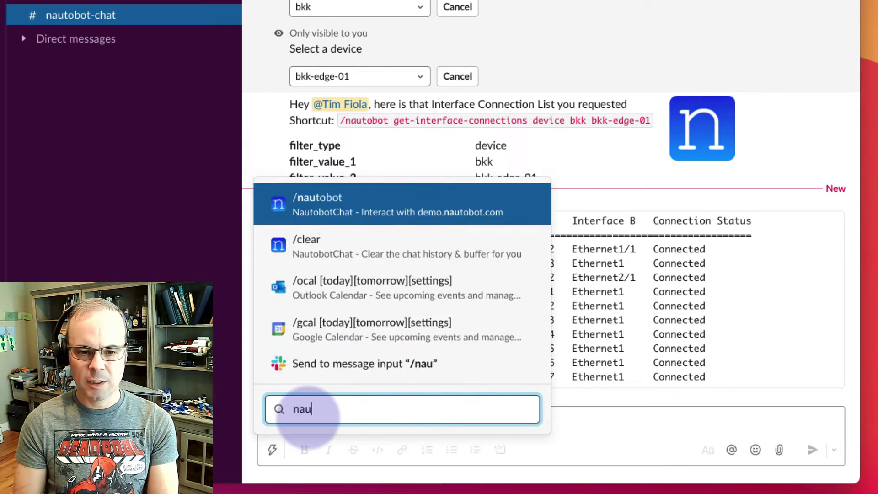
{"action": "key", "text": "Return"}
{"action": "type", "text": "get-device-fac"}
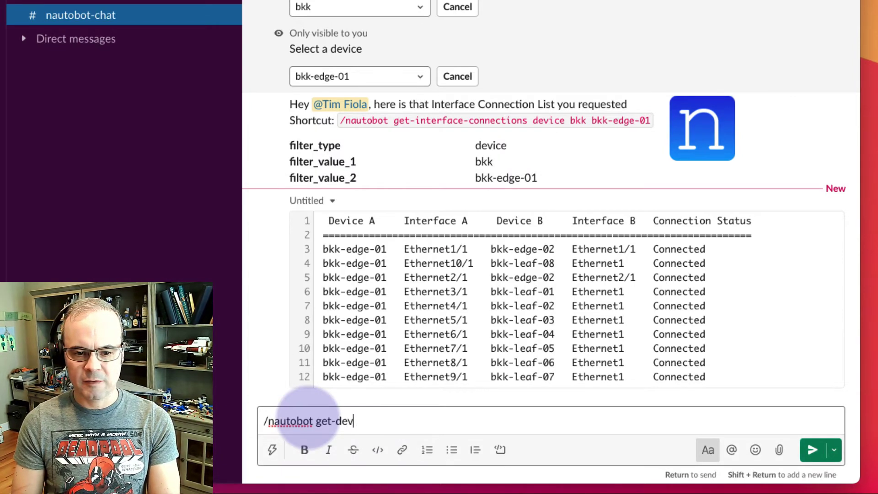
{"action": "type", "text": "ts"}
{"action": "key", "text": "Return"}
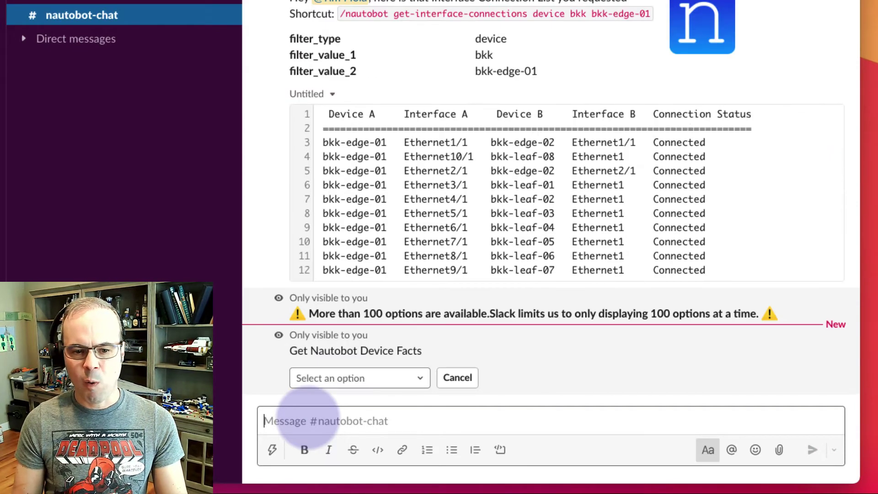
Choose atl: atl-leaf-06 as the device for the Nautobot device facts request
{"action": "left_click", "coordinate": [315, 380]}
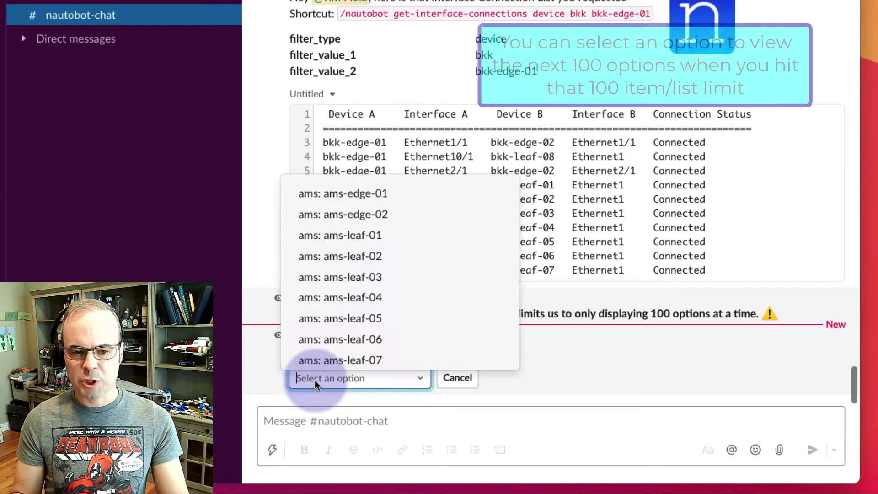
{"action": "scroll", "coordinate": [337, 337], "scroll_direction": "down", "scroll_amount": 8}
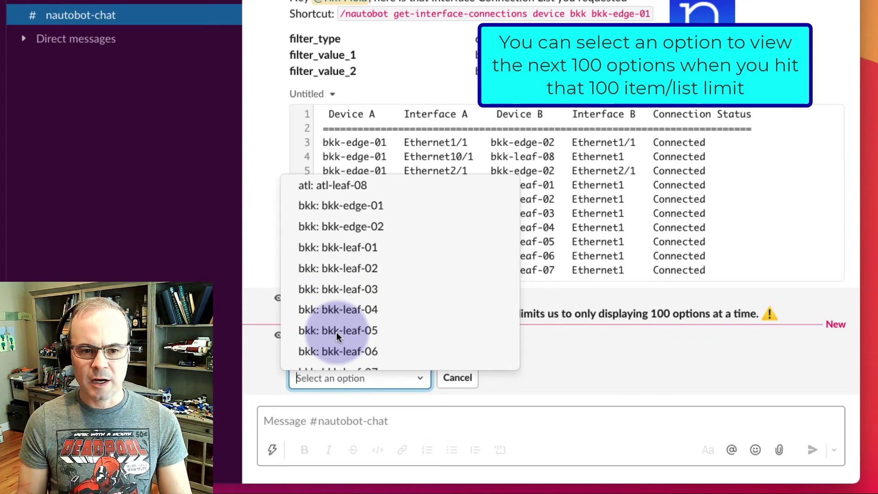
{"action": "scroll", "coordinate": [337, 336], "scroll_direction": "up", "scroll_amount": 3}
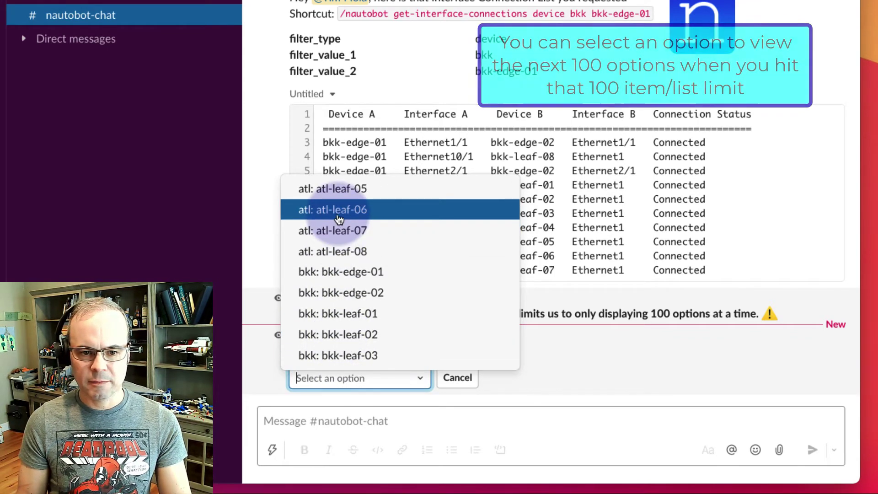
{"action": "left_click", "coordinate": [337, 210]}
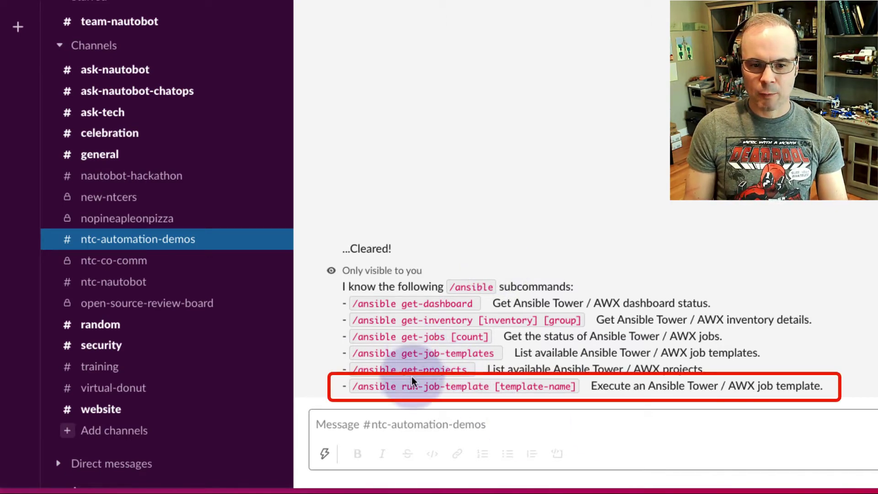
Send the command /ansible run-job-template pb_config_backup in the ntc-automation-demos channel
{"action": "left_click_drag", "start_coordinate": [402, 387], "coordinate": [486, 390]}
{"action": "left_click", "coordinate": [474, 420]}
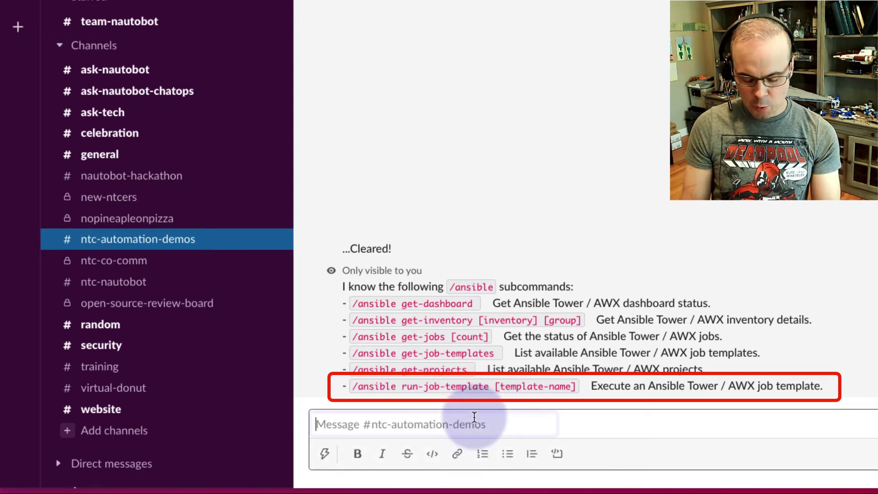
{"action": "type", "text": "/ansible run-job-template pb_config_backup"}
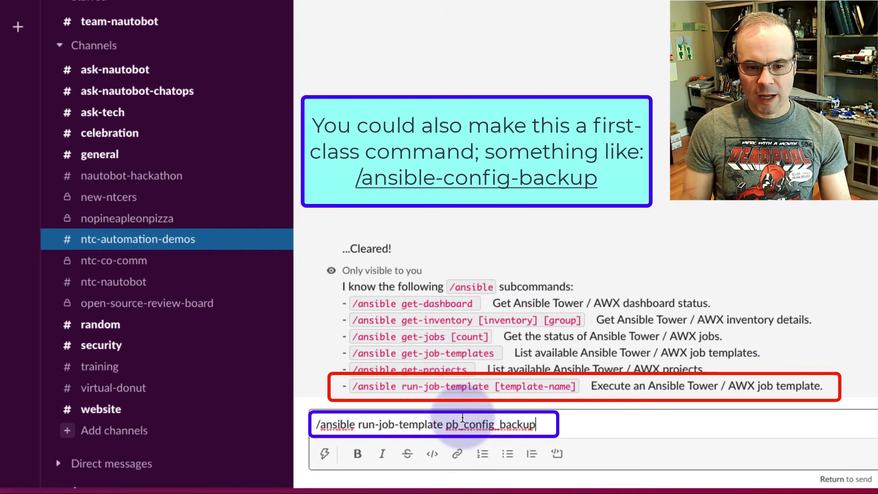
{"action": "left_click_drag", "start_coordinate": [446, 426], "coordinate": [536, 425]}
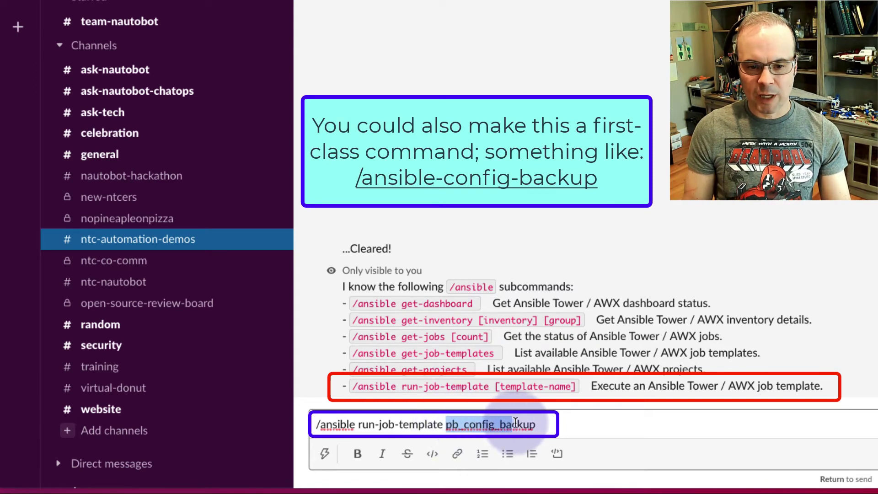
{"action": "left_click", "coordinate": [539, 425]}
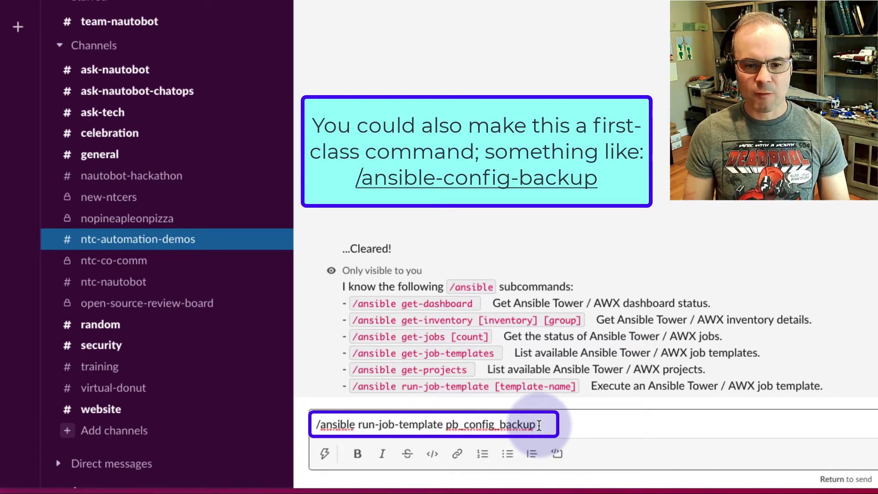
{"action": "key", "text": "Return"}
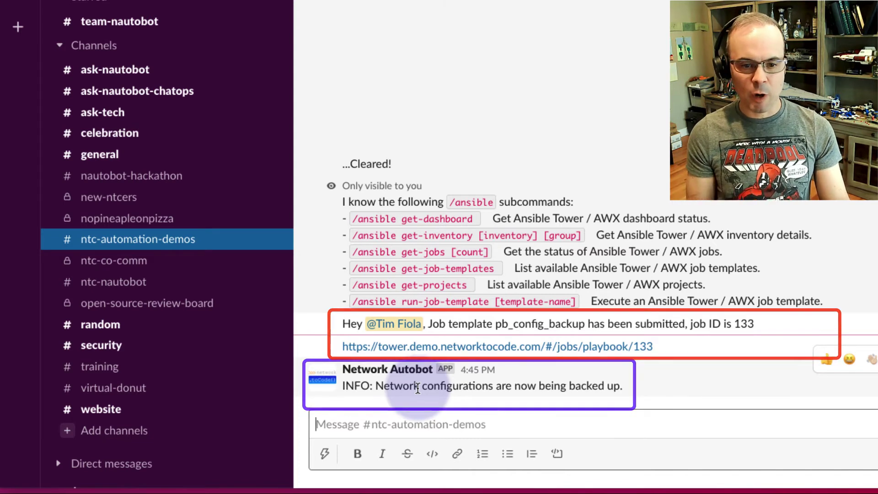
Open the submitted pb_config_backup job's Tower link, review its output down to the play recap, and return to Slack
{"action": "left_click", "coordinate": [454, 347]}
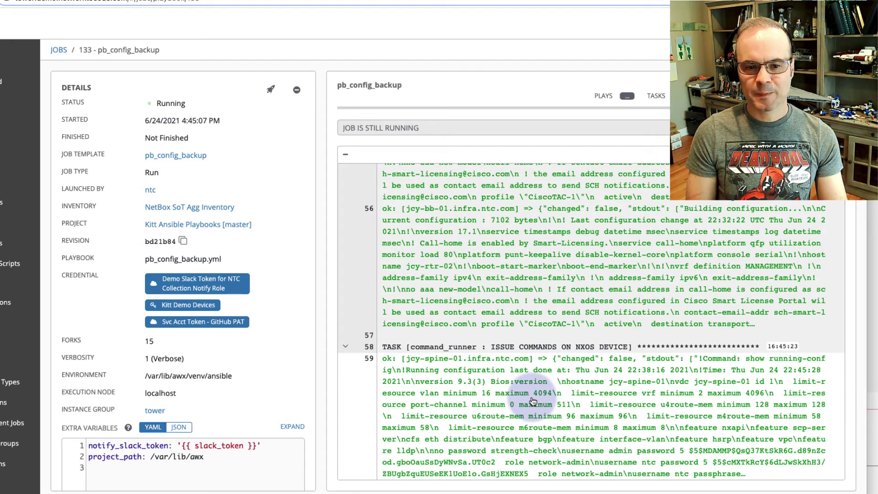
{"action": "scroll", "coordinate": [549, 411], "scroll_direction": "down", "scroll_amount": 15}
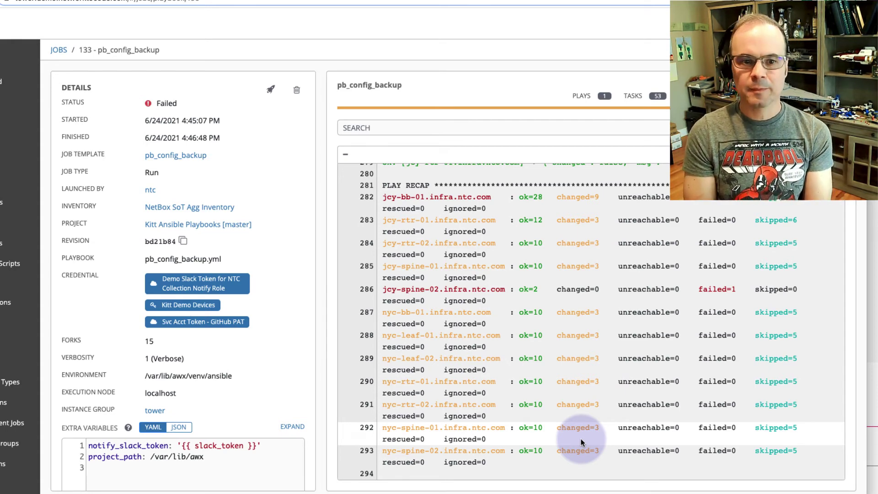
{"action": "left_click", "coordinate": [869, 426]}
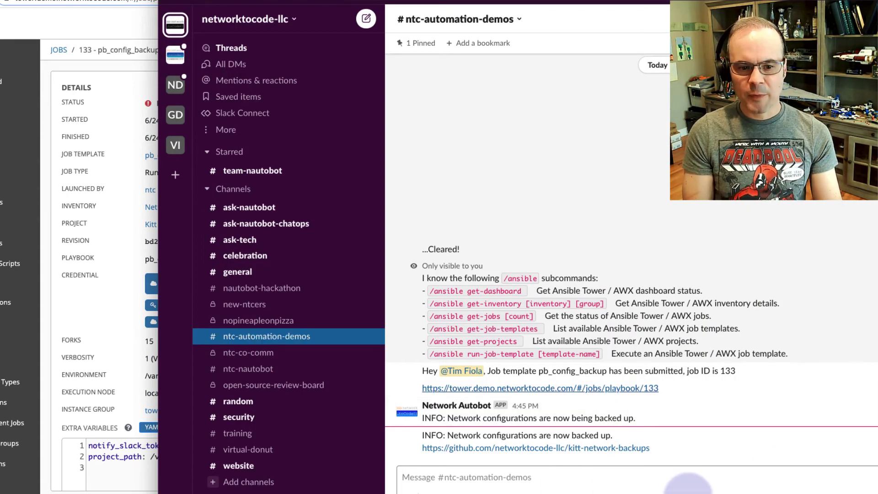
Open the kitt-network-backups GitHub link from the channel, view the jcy folder's configuration files, and return to Slack
{"action": "left_click", "coordinate": [534, 490]}
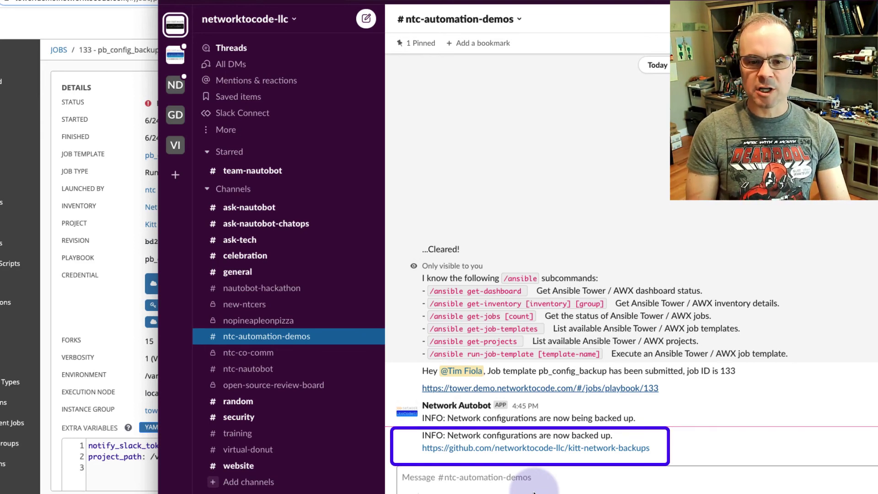
{"action": "left_click", "coordinate": [508, 449]}
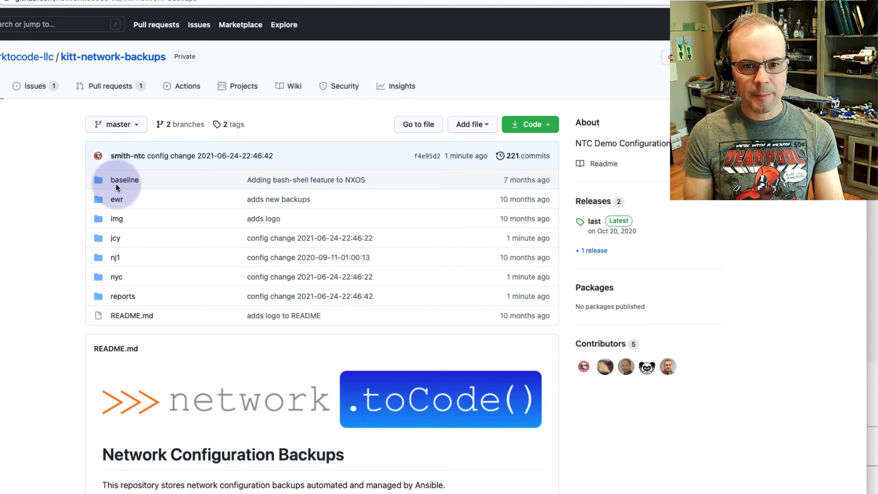
{"action": "left_click", "coordinate": [116, 238]}
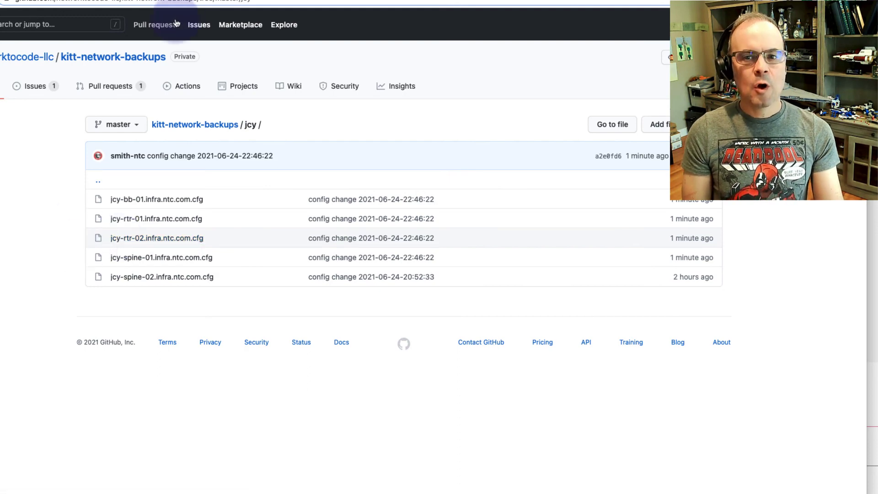
{"action": "key", "text": "super+Tab"}
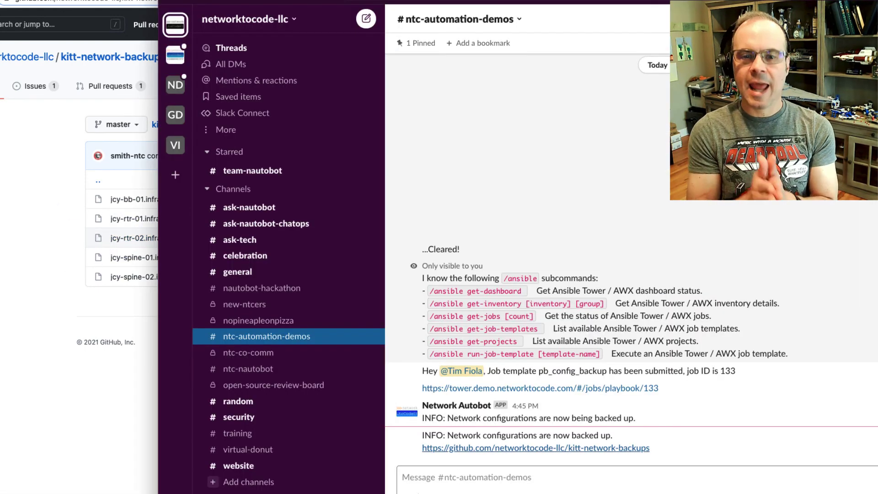